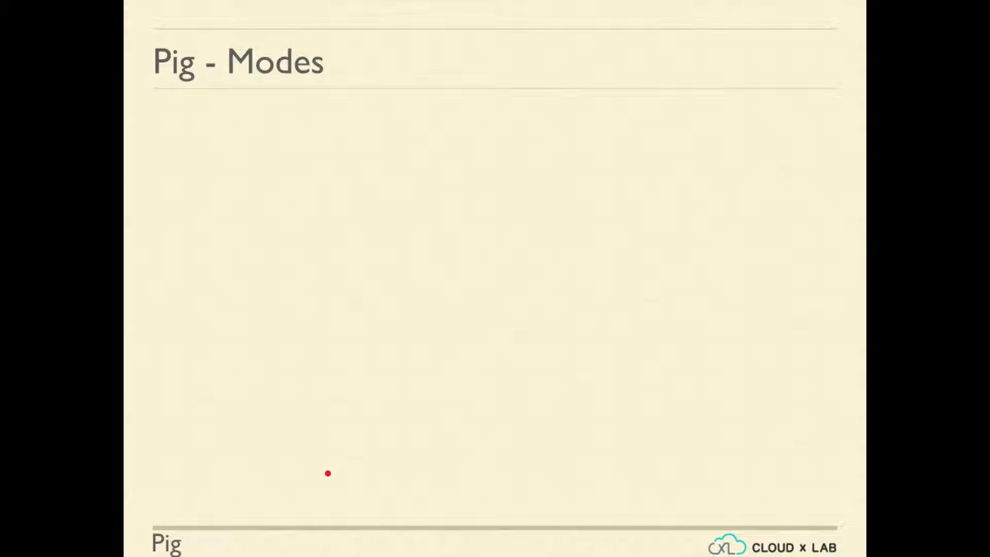
Reveal the MapReduce mode bullet on the Pig - Modes slide.
key(Right)
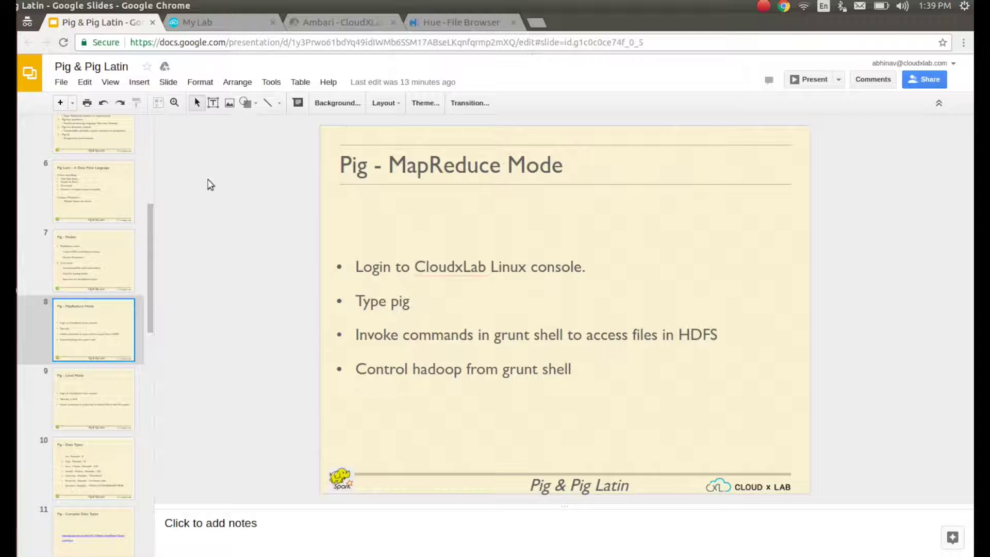
Copy the CloudxLab lab login name and paste it into the ssh command.
click(221, 22)
click(258, 340)
key(alt+Tab)
text(ssh)
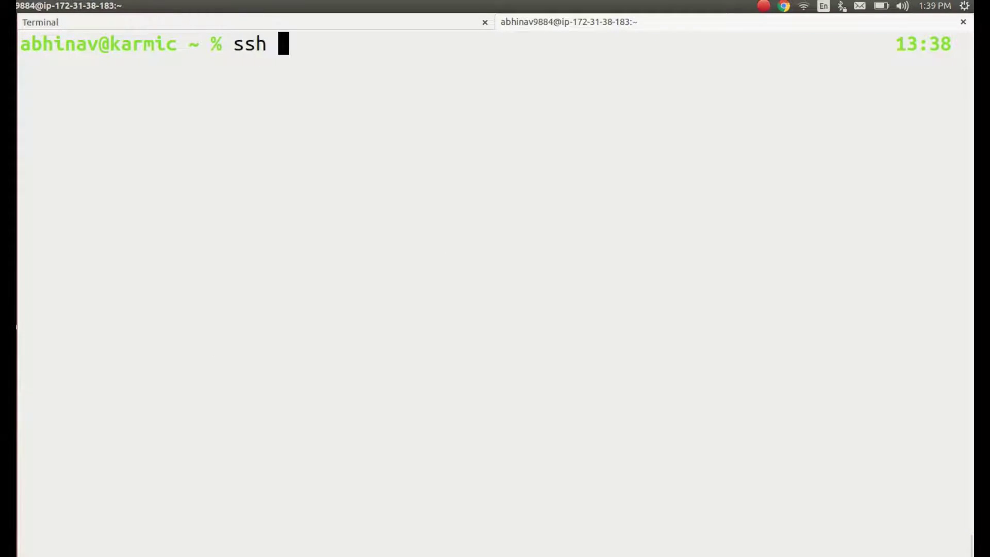
key(ctrl+shift+v)
text(@)
key(alt+Tab)
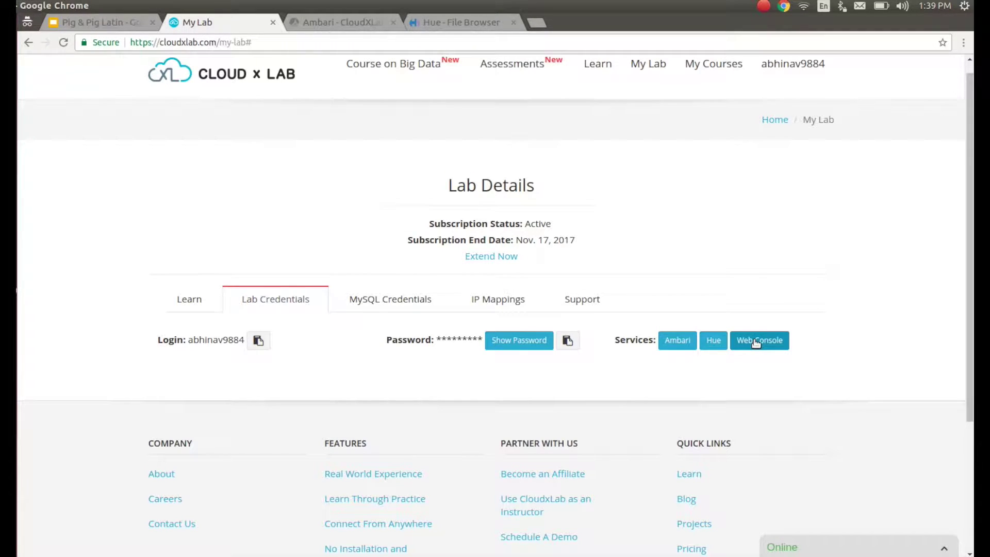
right_click(754, 340)
click(774, 416)
key(alt+Tab)
key(ctrl+shift+v)
key(BackSpace)
key(Left)
key(Left)
key(Left)
key(Left)
key(Left)
key(Left)
key(Left)
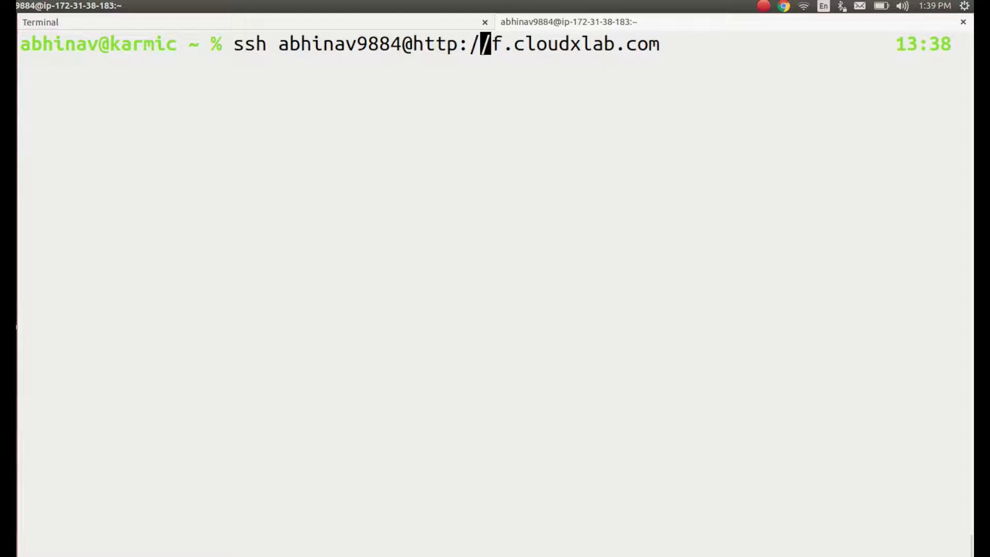
key(Right)
key(BackSpace)
key(BackSpace)
Copy the lab password and submit it to log in to the CloudxLab server.
key(alt+Tab)
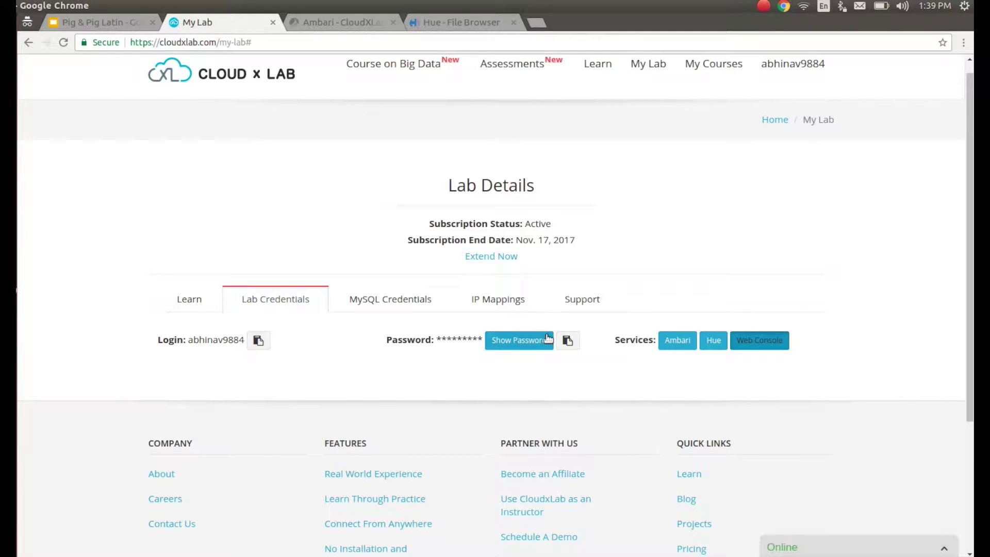
click(568, 342)
key(alt+Tab)
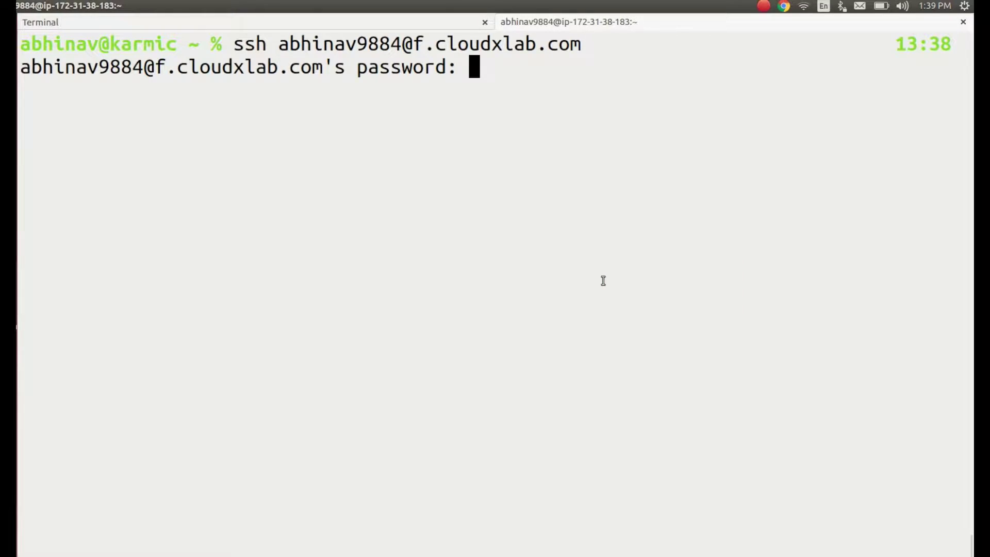
key(ctrl+shift+v)
key(Return)
text(pig)
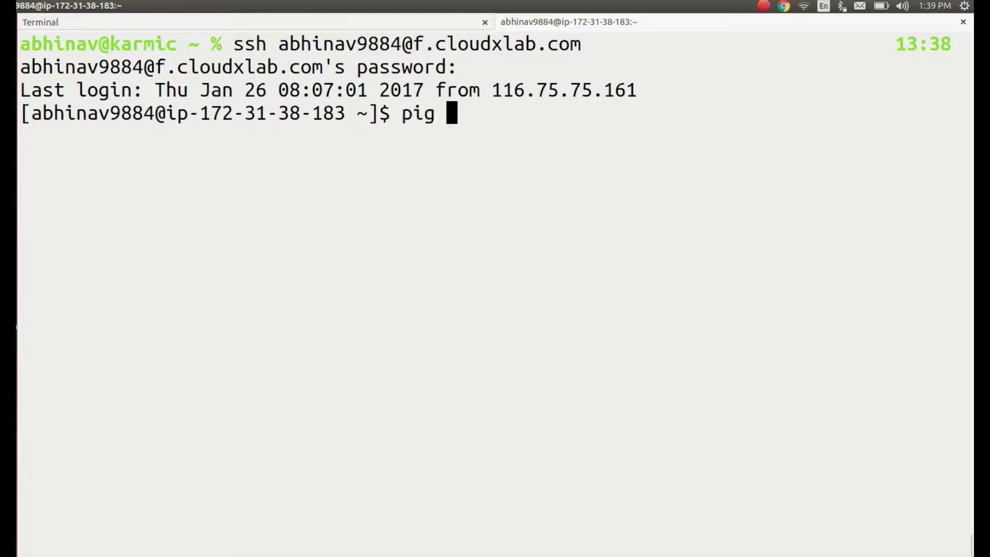
Run pig to launch the grunt shell in default MapReduce mode.
key(Return)
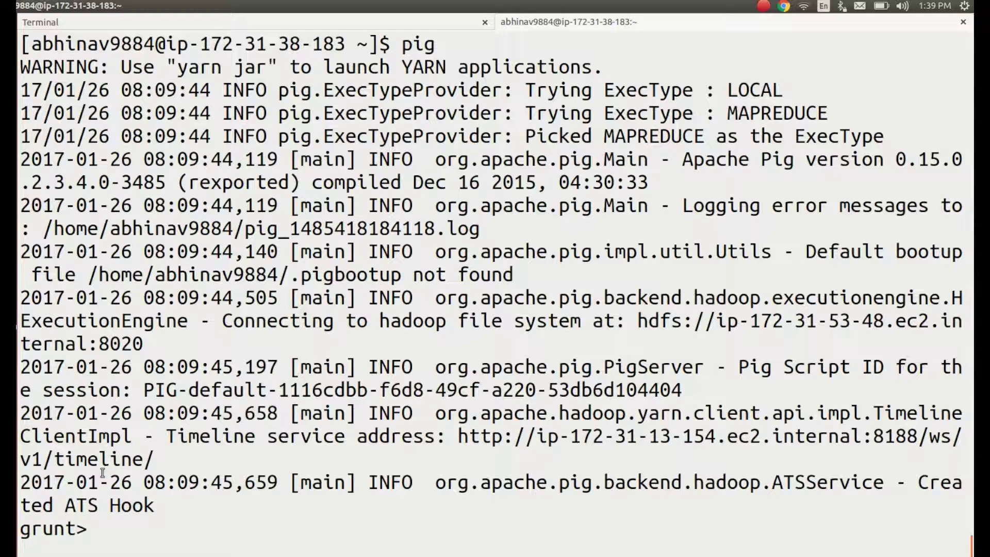
mouse_move(82, 509)
mouse_down()
mouse_move(24, 544)
mouse_move(70, 508)
mouse_up()
text(ls)
Run ls at grunt> to list the HDFS home directory, then exit Pig with Ctrl+D.
key(Return)
mouse_move(692, 345)
mouse_down()
mouse_move(812, 356)
mouse_move(687, 340)
mouse_up()
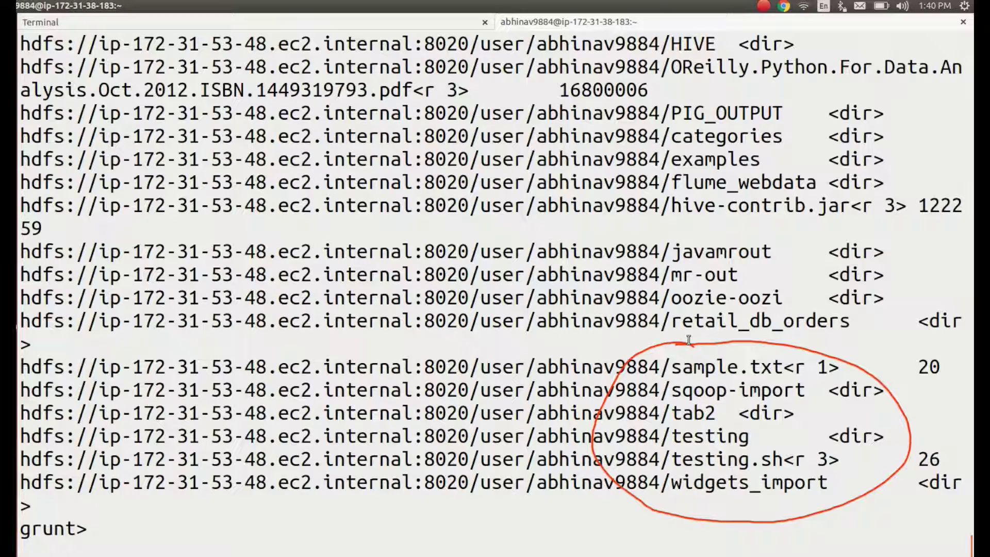
key(Return)
key(ctrl+d)
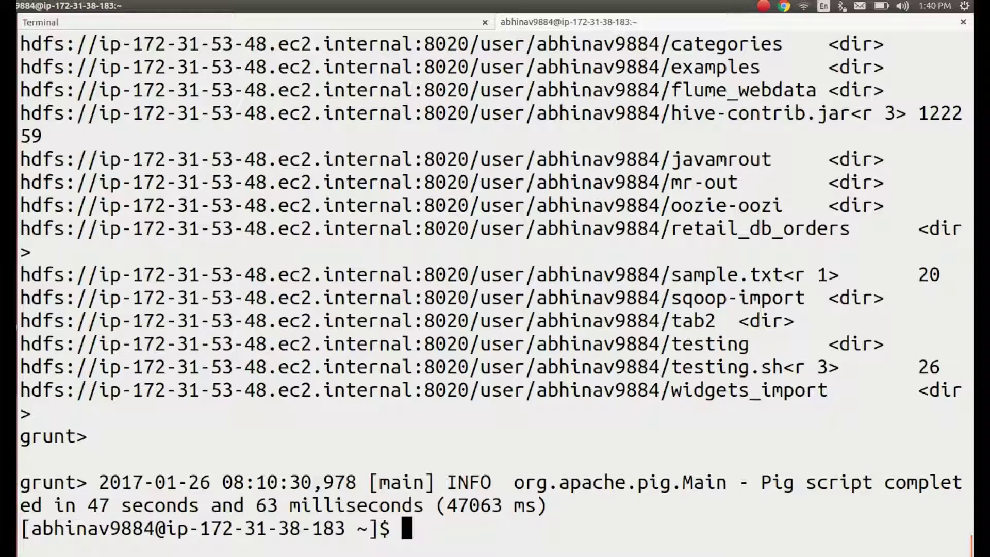
text(pig -x l)
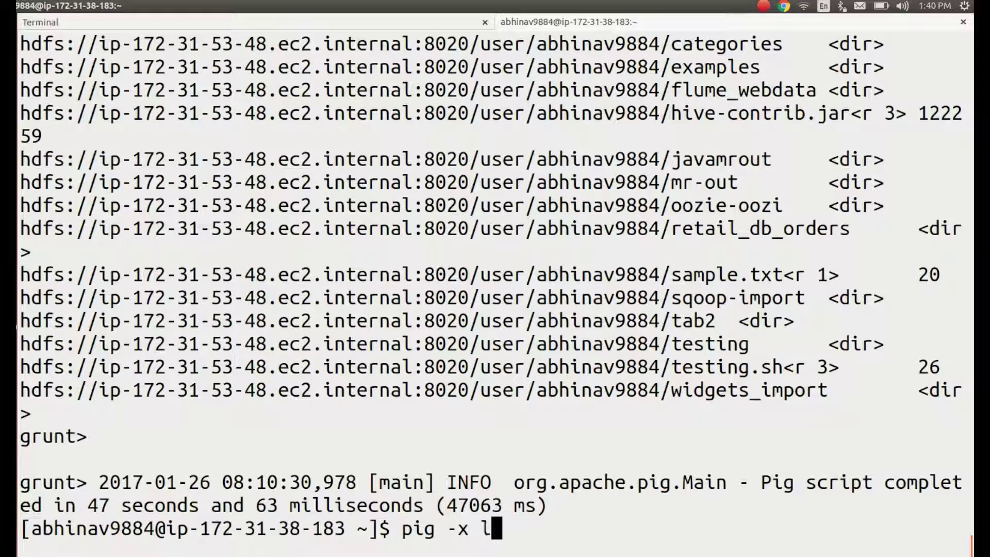
text(ocal)
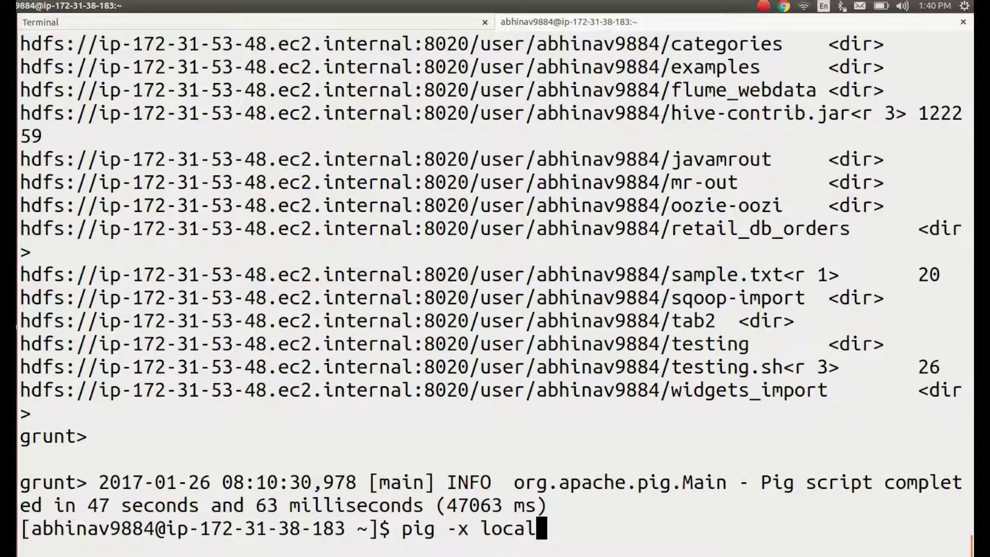
Run pig -x local to relaunch the grunt shell against the local file system.
key(Return)
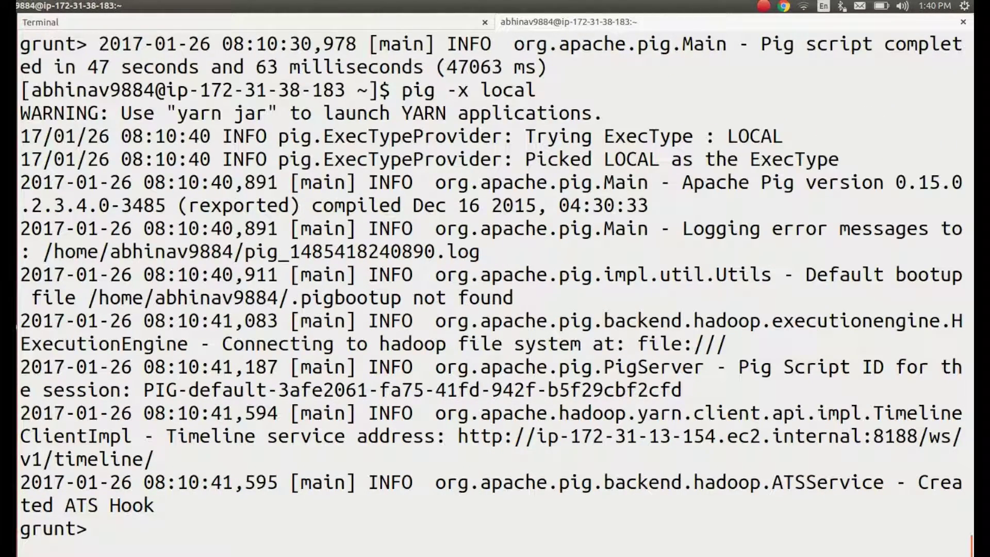
text(ls)
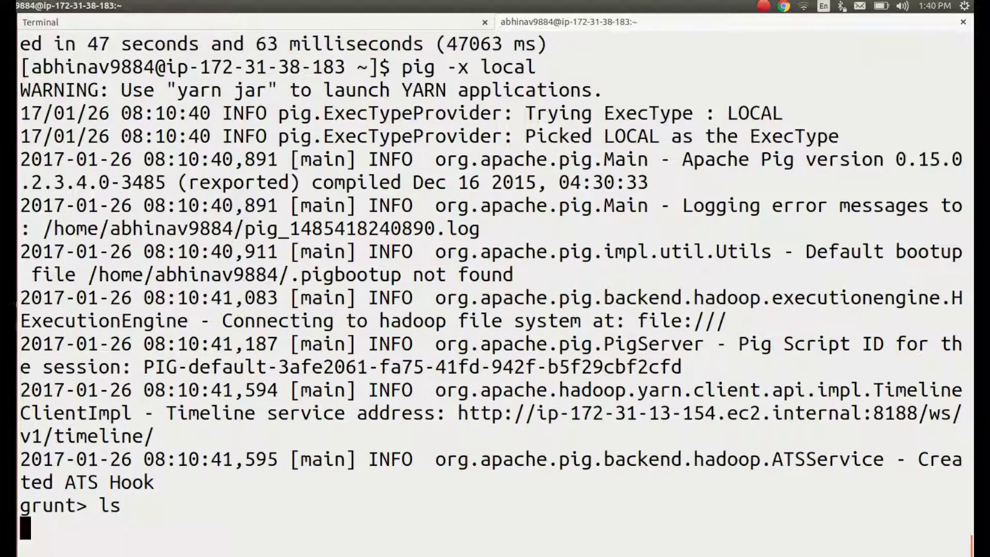